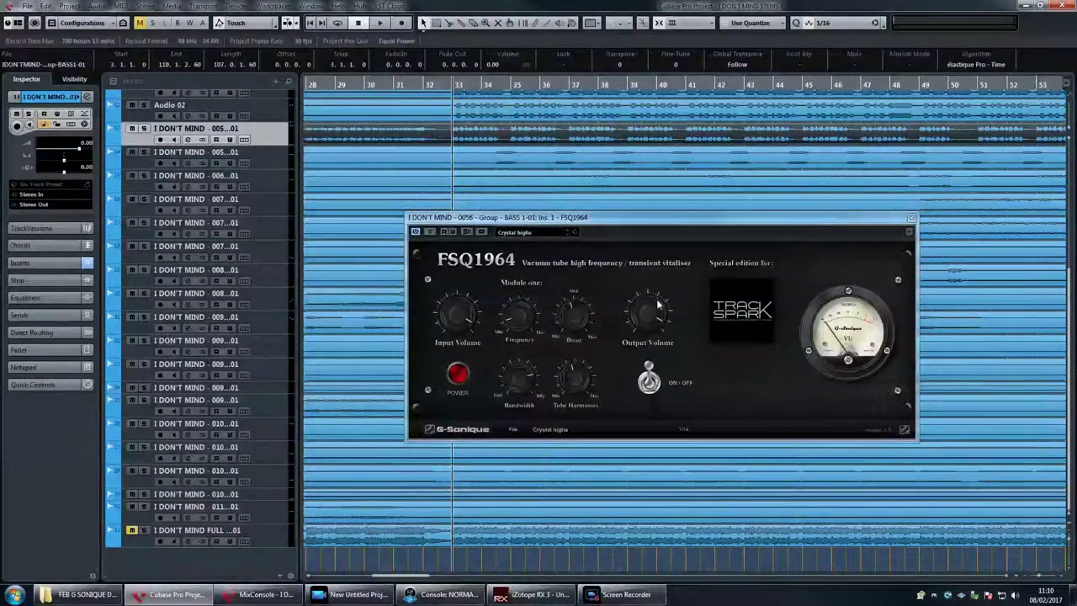
Nudge the FSQ1964 window and flip the vitaliser's ON/OFF switch to compare its sound.
click(676, 223)
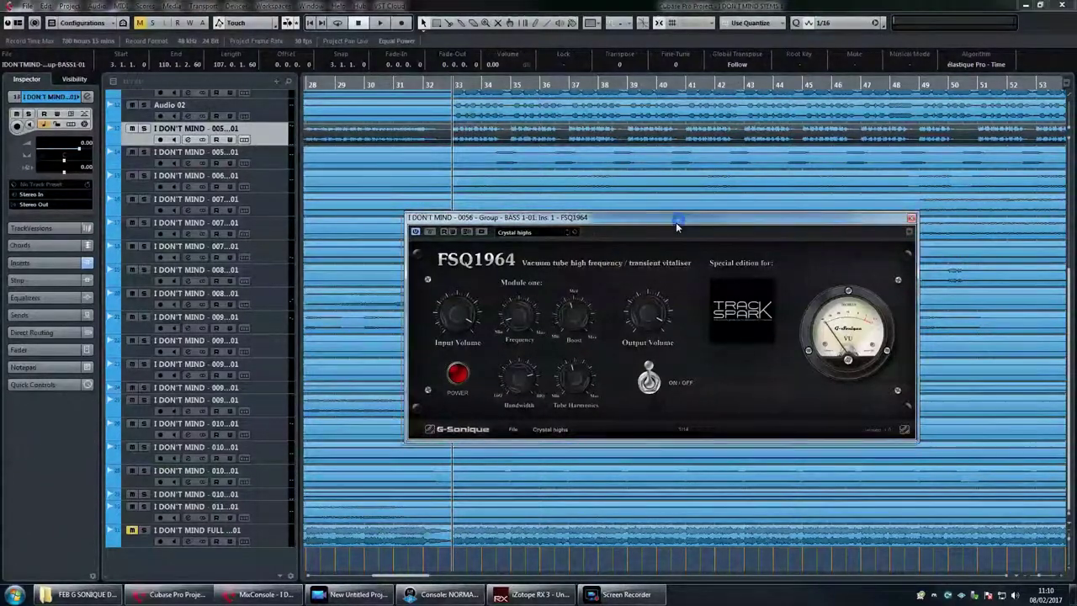
drag(677, 226, 674, 228)
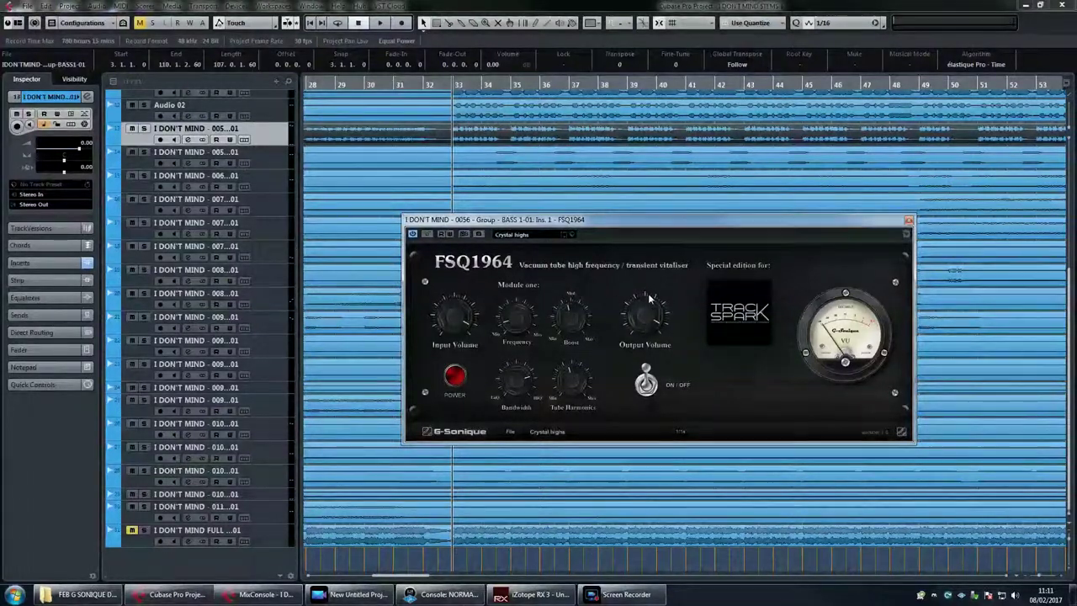
click(646, 385)
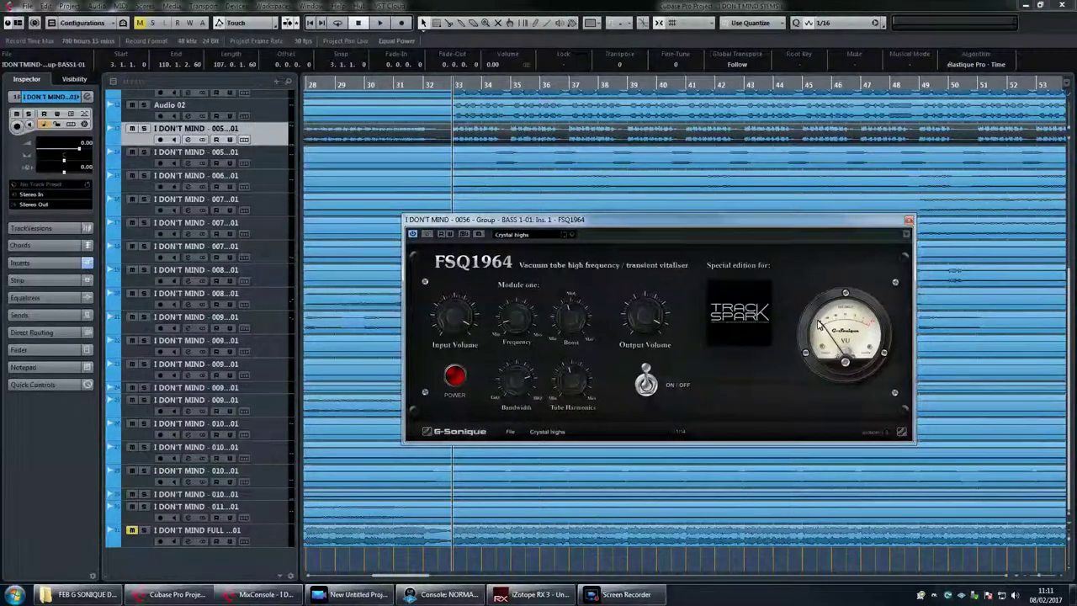
Leave the Crystal highs preset selected and turn the Frequency knob up a little.
click(592, 435)
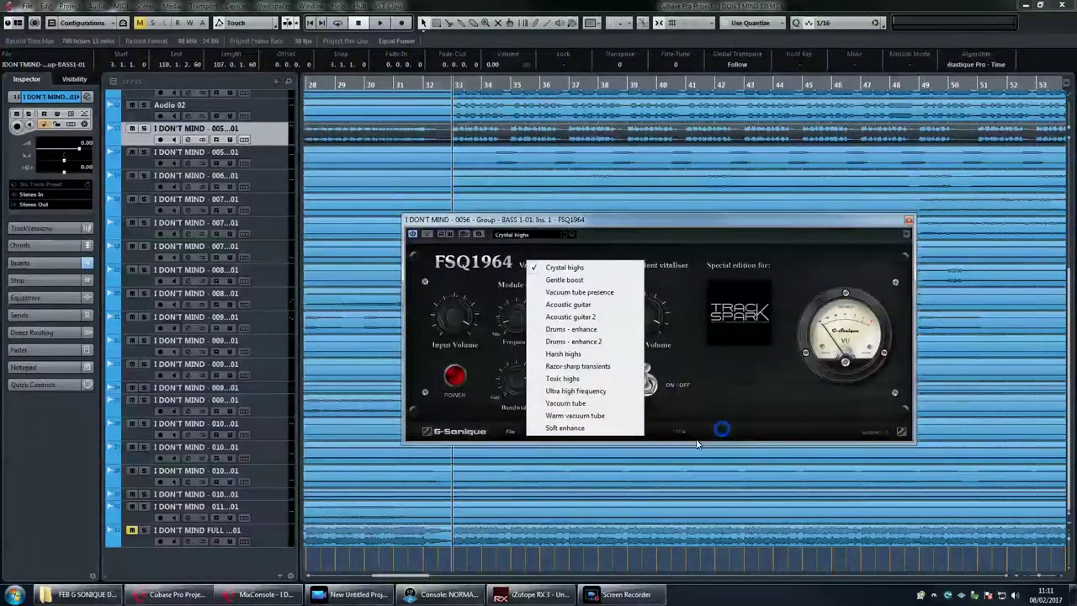
click(737, 411)
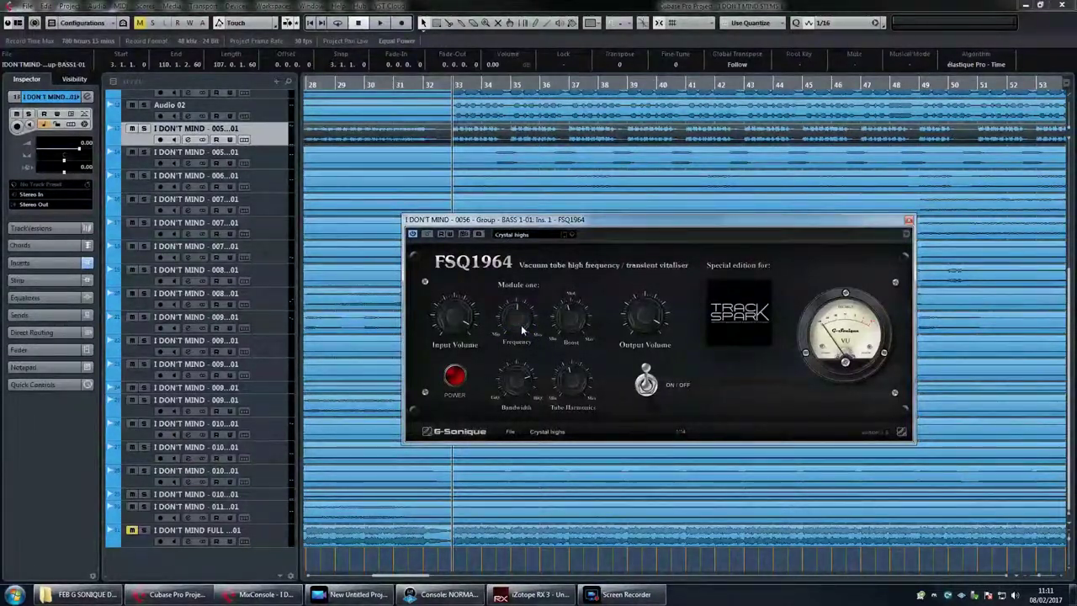
drag(521, 324, 526, 318)
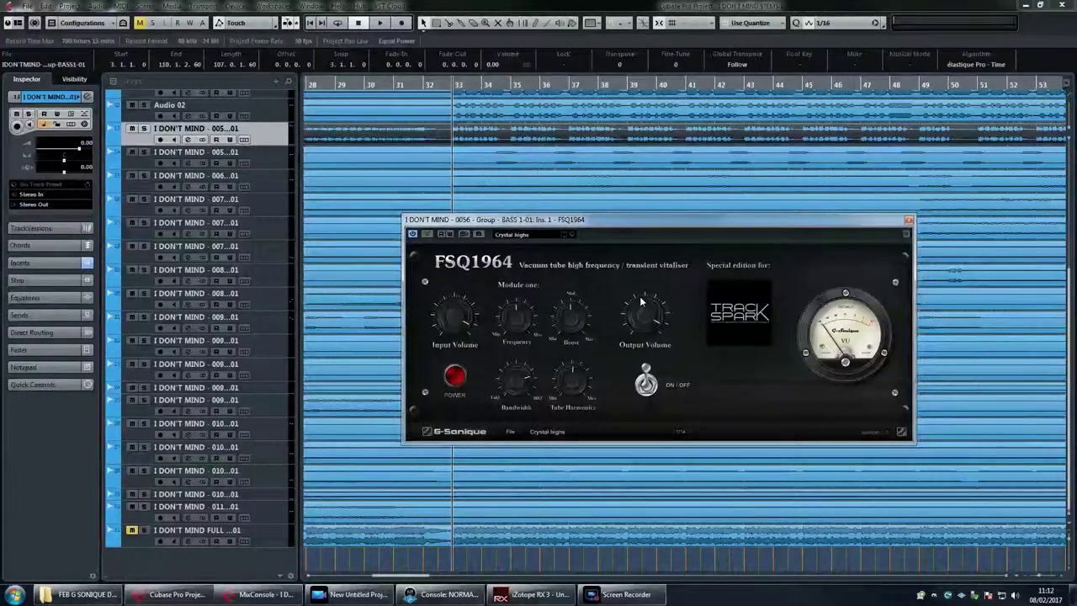
Adjust the vitaliser's Tube Harmonics knob slightly.
click(575, 384)
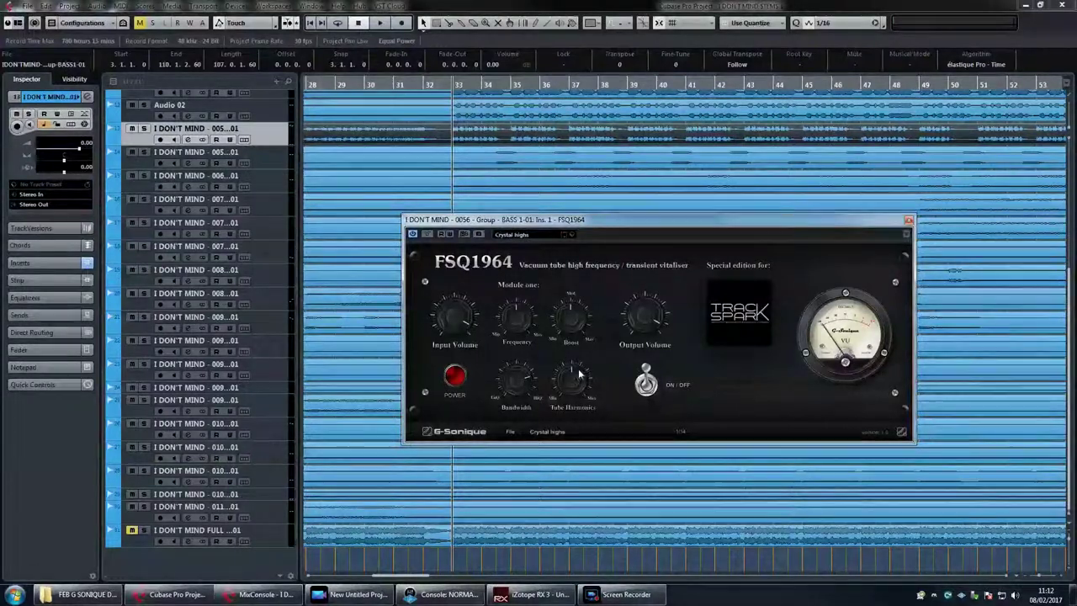
click(571, 386)
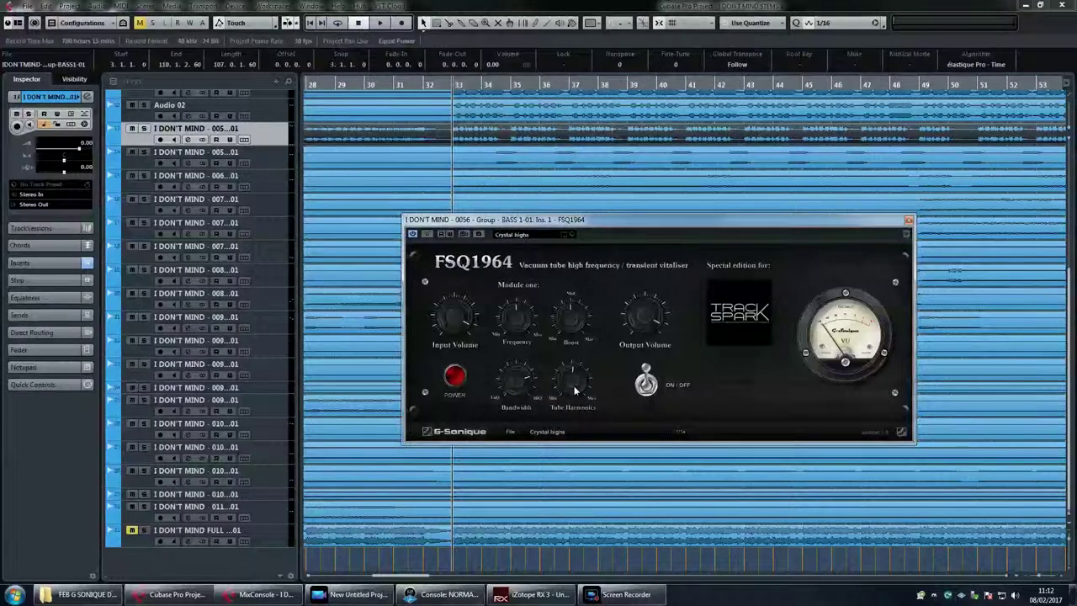
drag(574, 385, 576, 385)
click(576, 385)
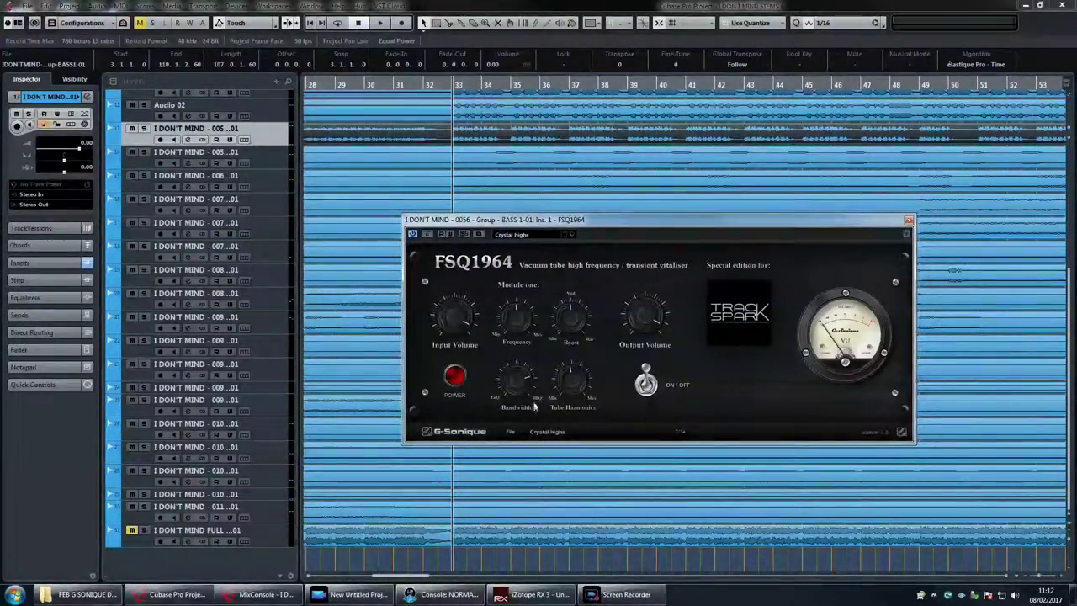
Fine-tune the Bandwidth knob down and back up, ending slightly higher.
mouse_move(524, 383)
mouse_down()
mouse_move(528, 415)
mouse_move(528, 396)
mouse_up()
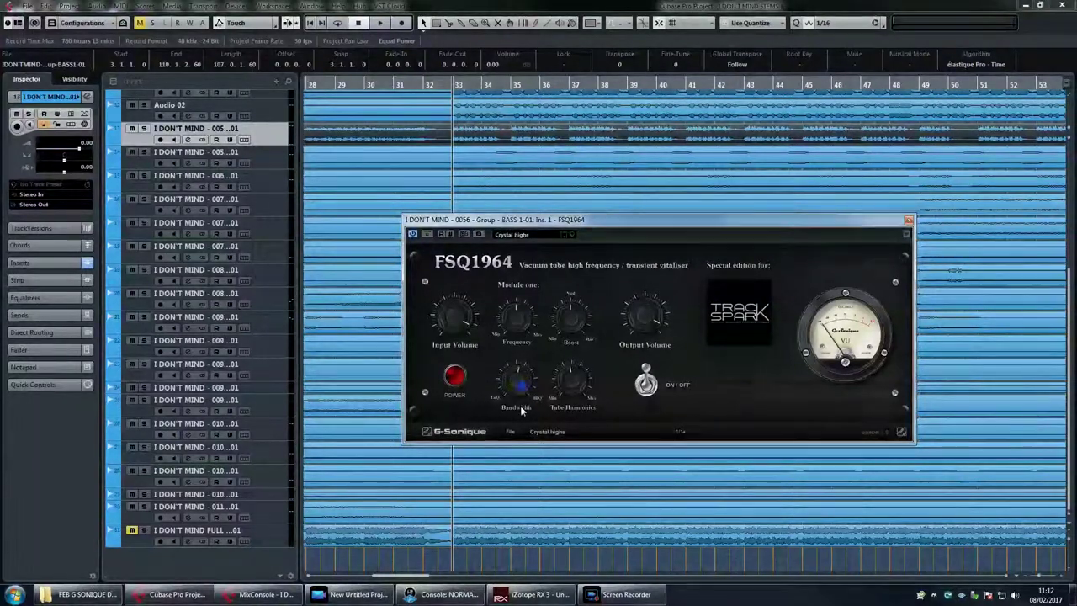
drag(523, 390, 519, 381)
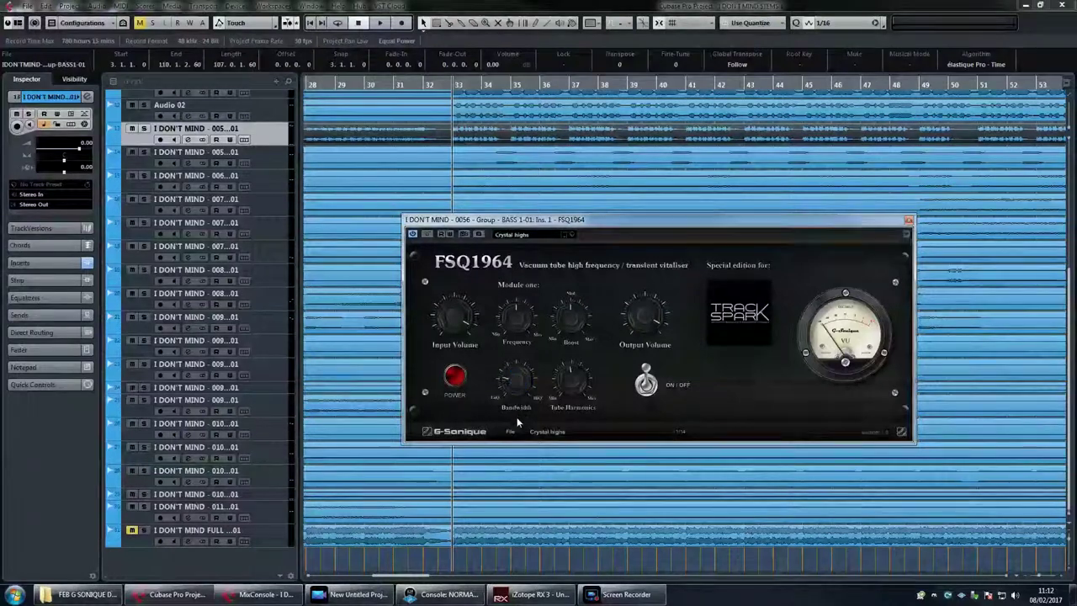
mouse_move(522, 382)
mouse_down()
mouse_move(528, 397)
mouse_move(521, 387)
mouse_up()
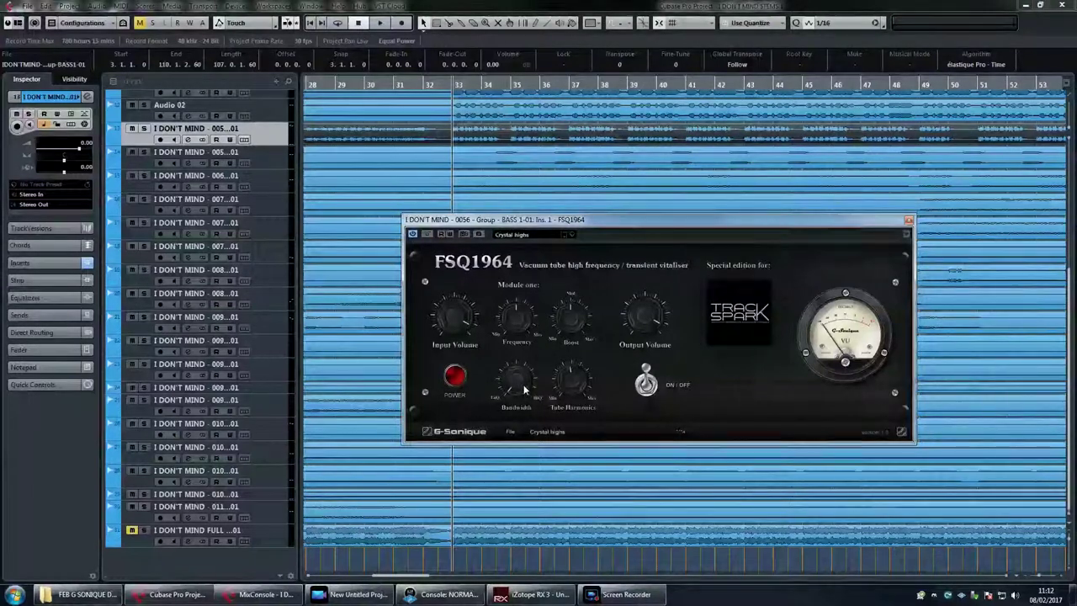
drag(523, 387, 519, 366)
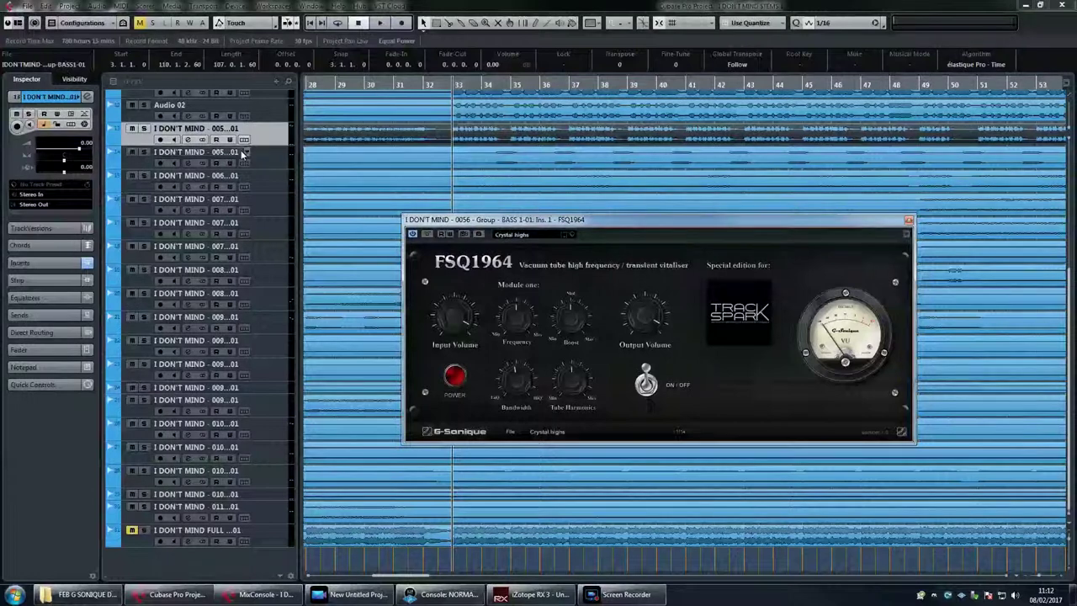
Bypass the FSQ1964 vitaliser on BASS 1 to hear the dry bass.
click(452, 126)
key(h)
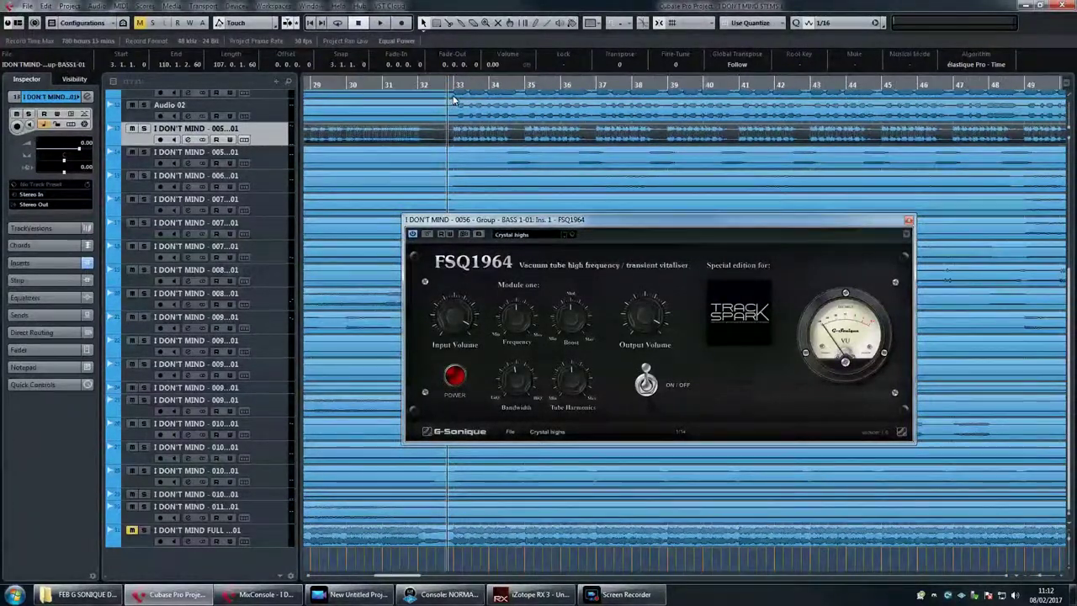
key(h)
key(h)
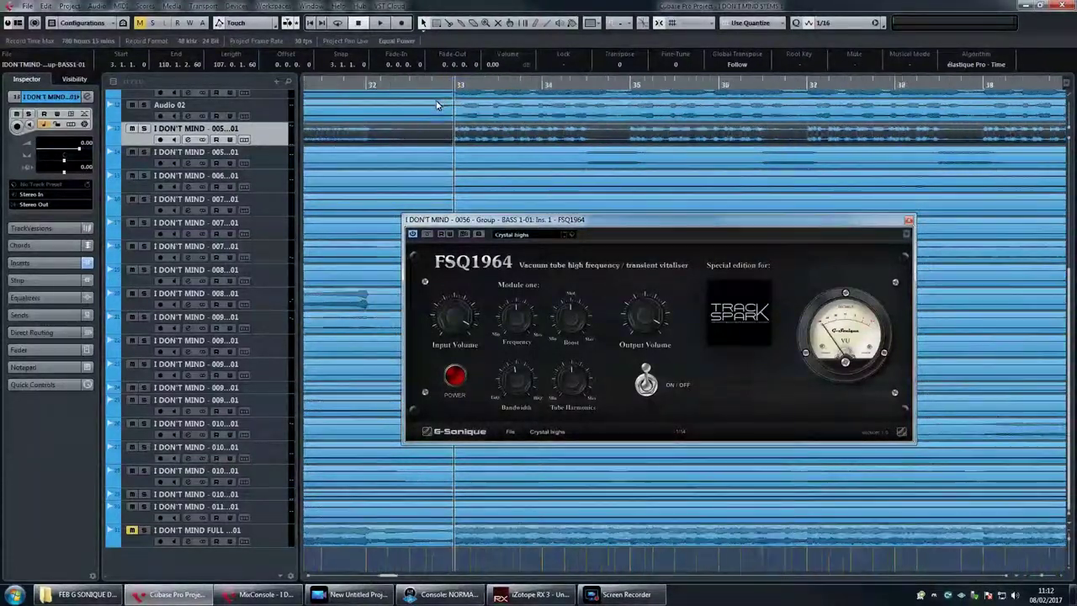
key(g)
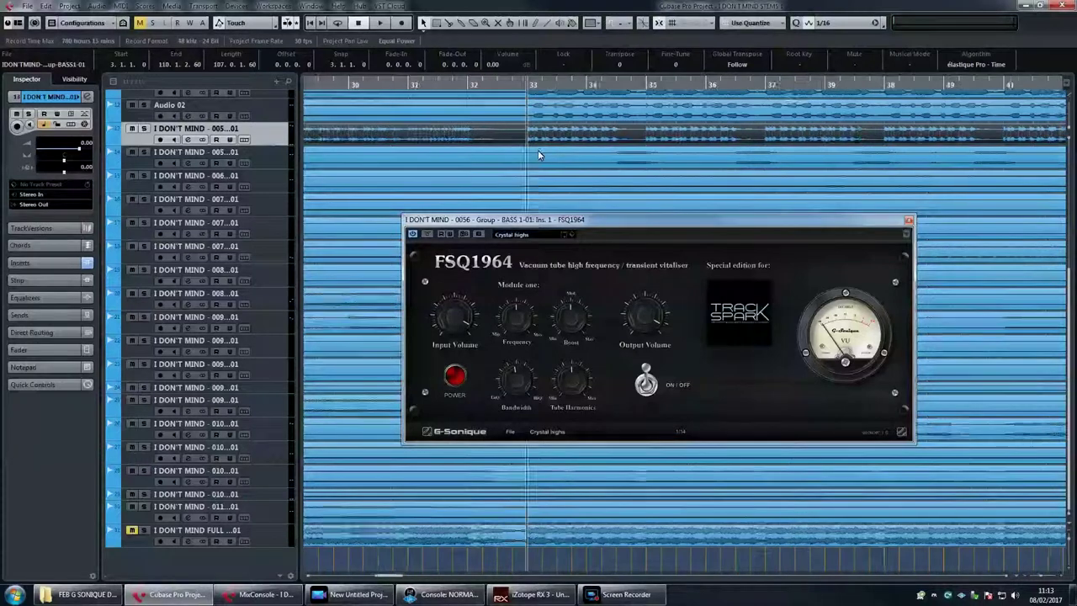
scroll(539, 154, right, 1)
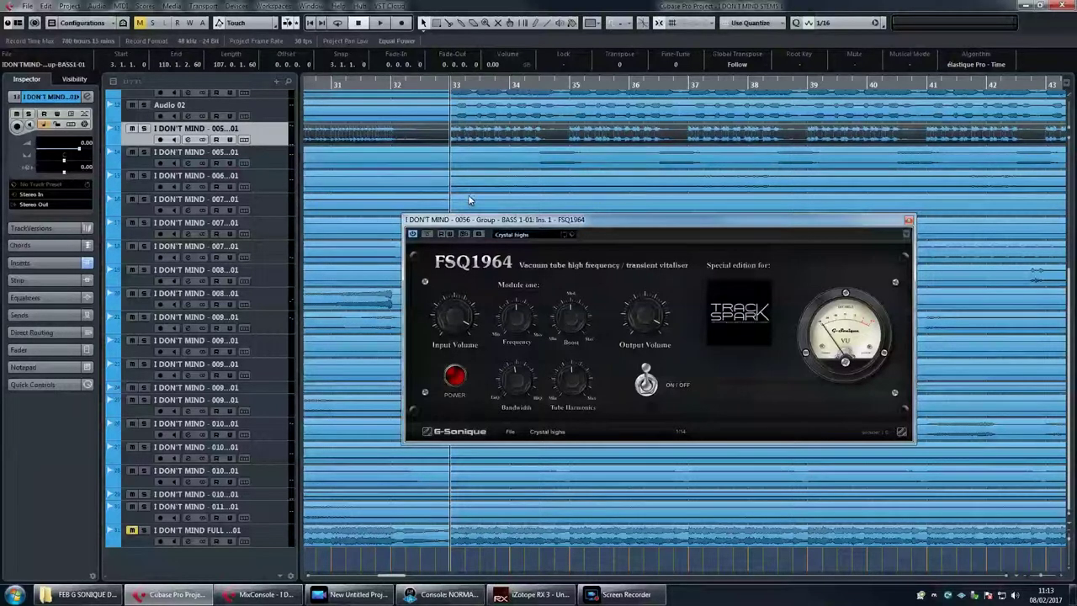
click(427, 234)
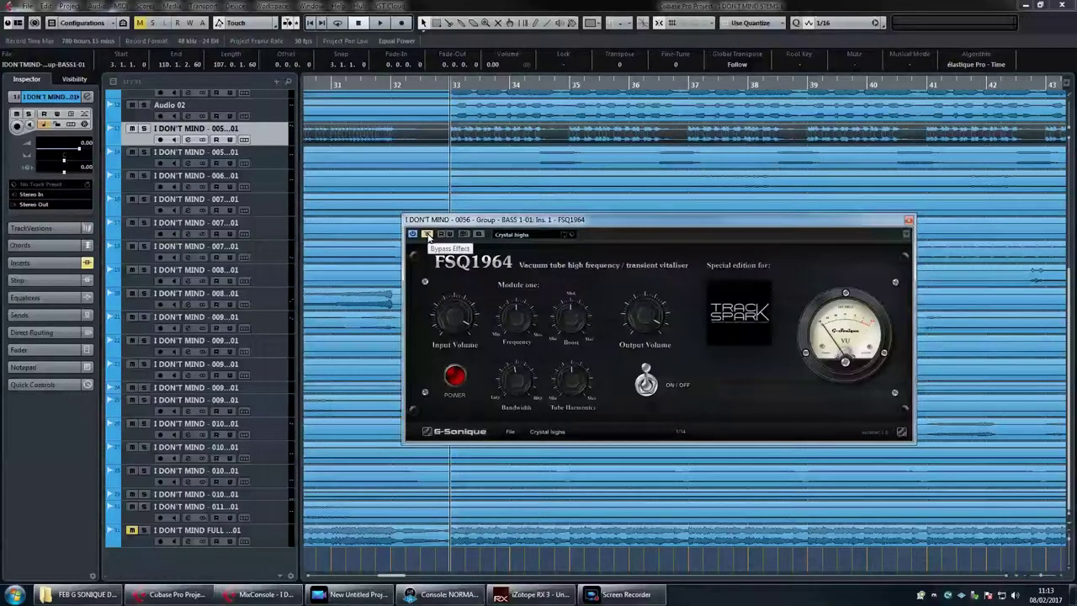
Solo the BASS 1 group and play it from bar 33, then stop.
click(143, 128)
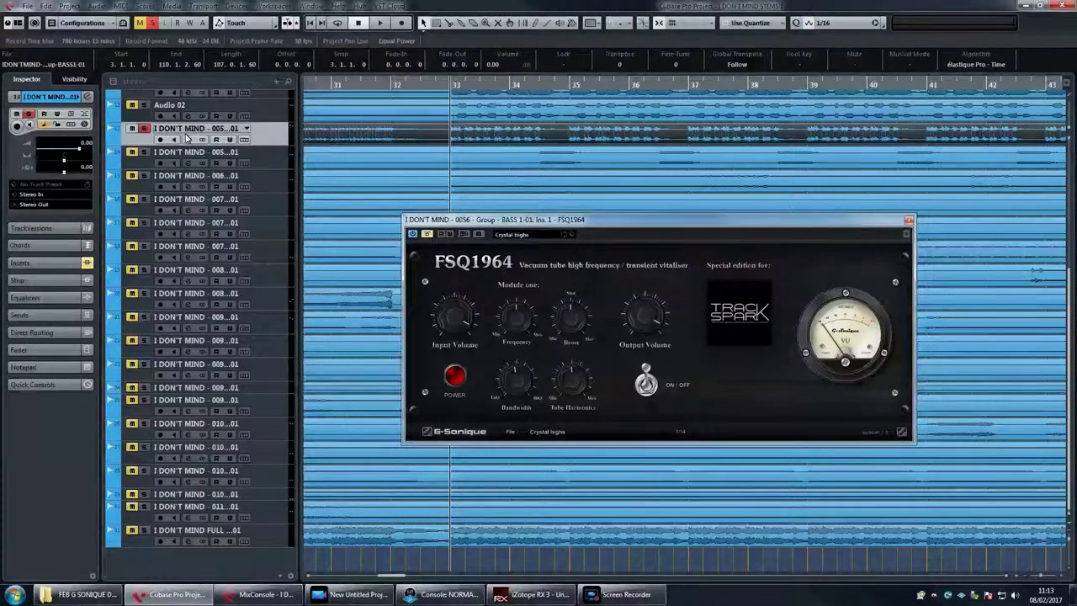
key(space)
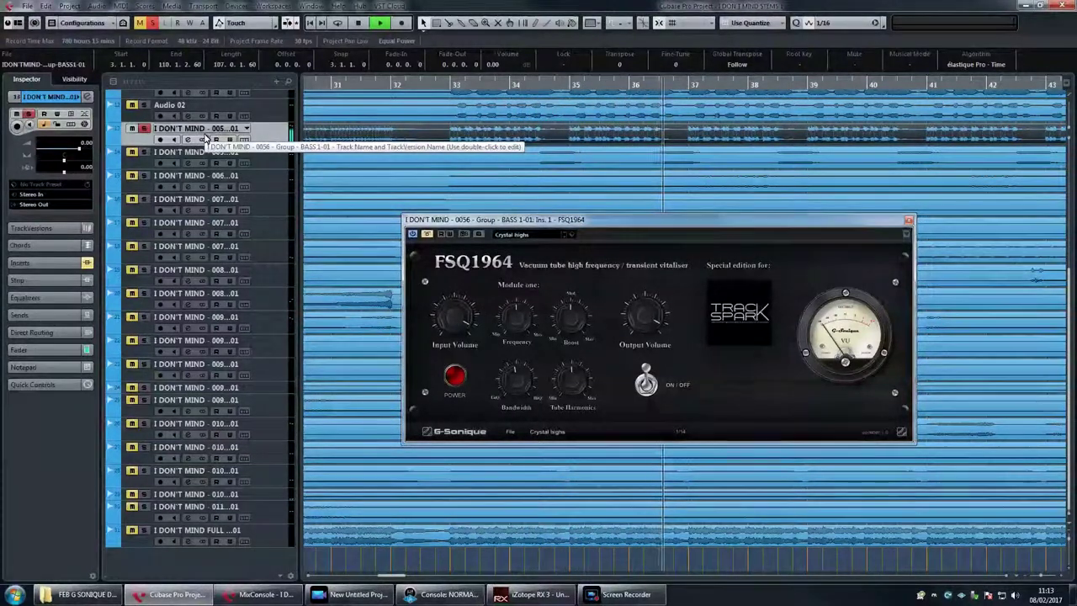
key(space)
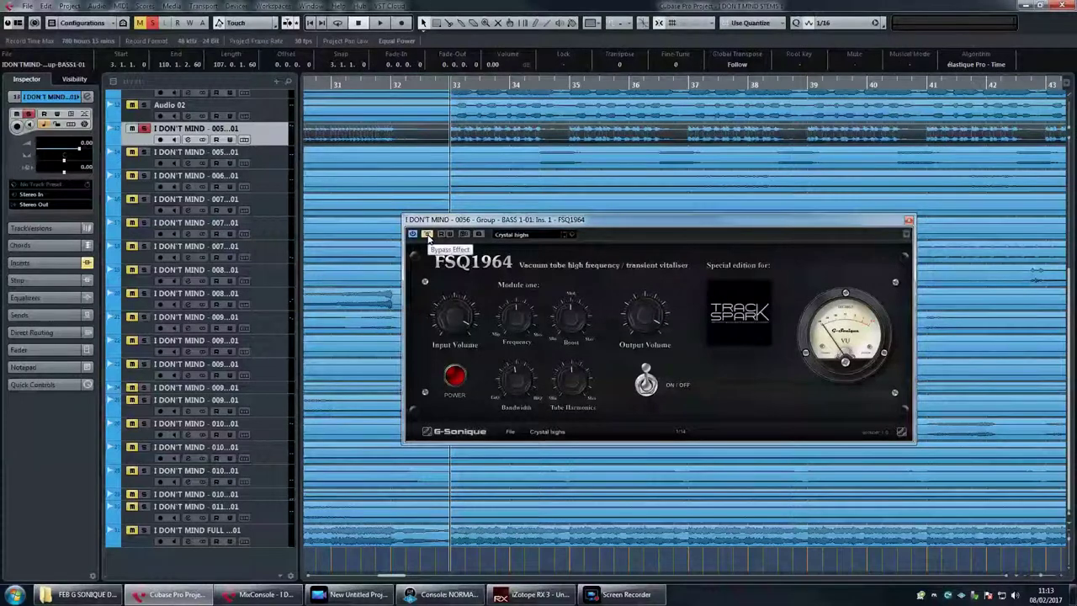
click(427, 234)
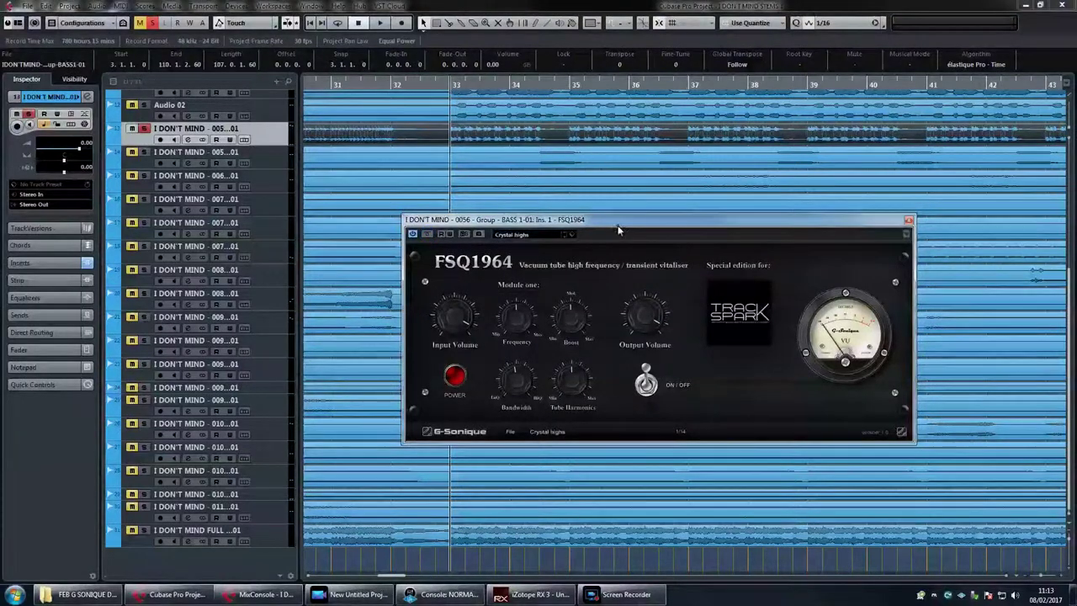
drag(619, 224, 607, 217)
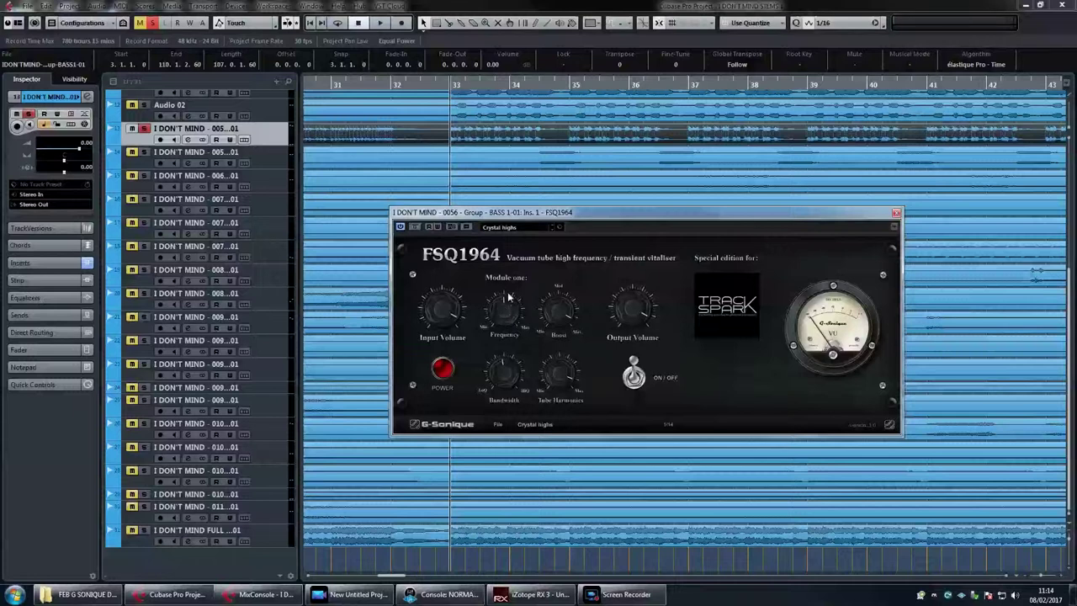
key(space)
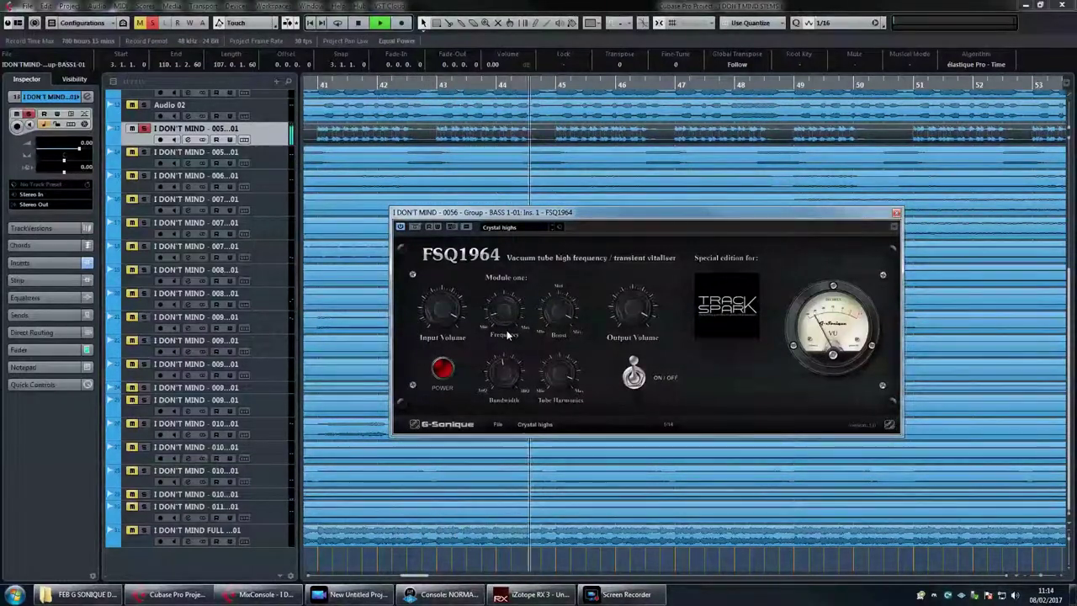
key(space)
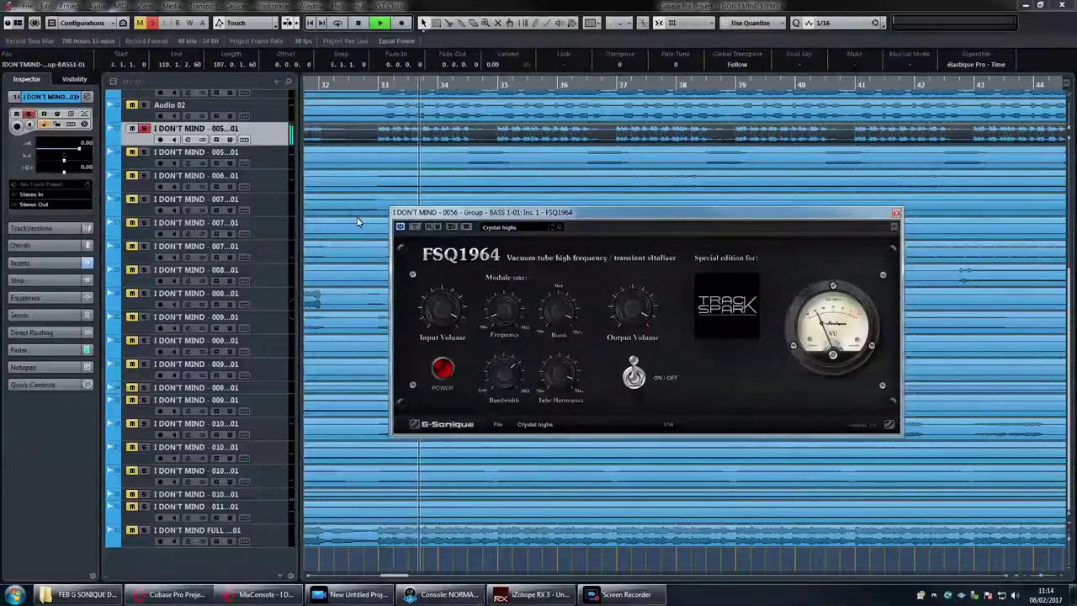
key(space)
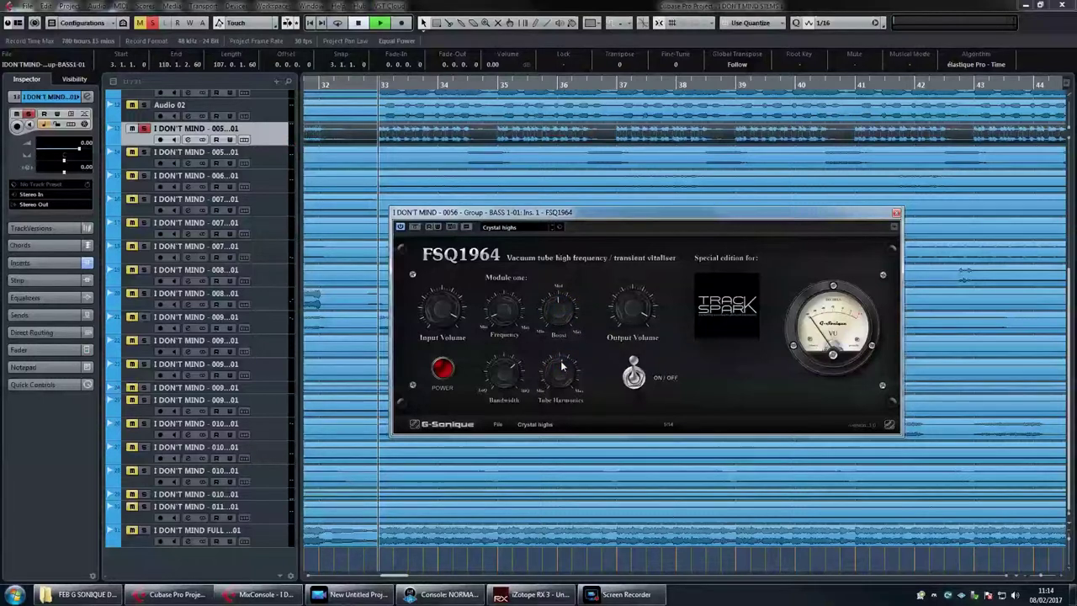
key(space)
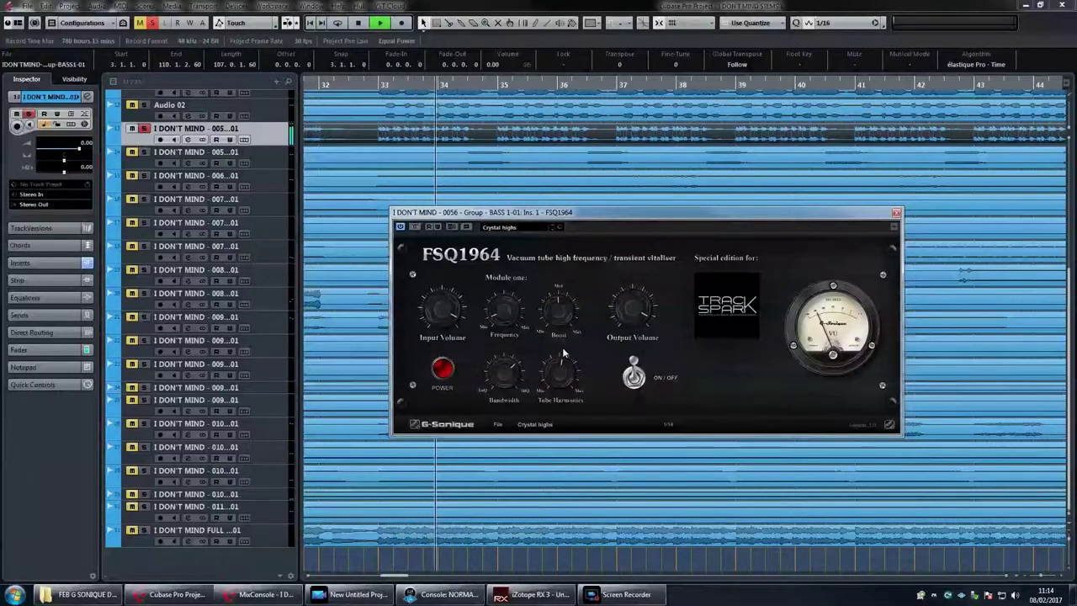
key(space)
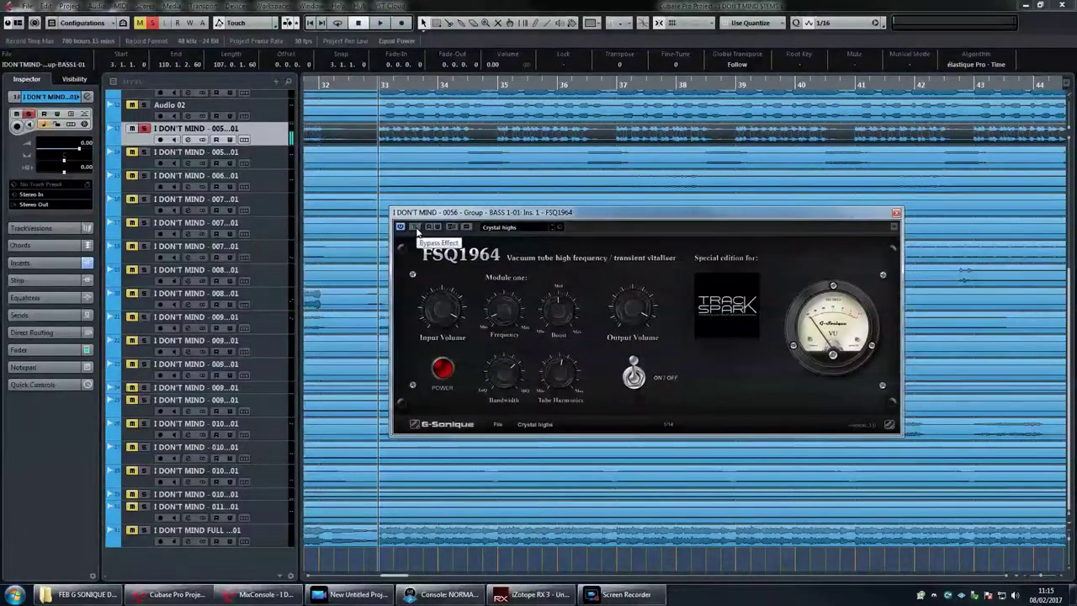
click(415, 228)
key(space)
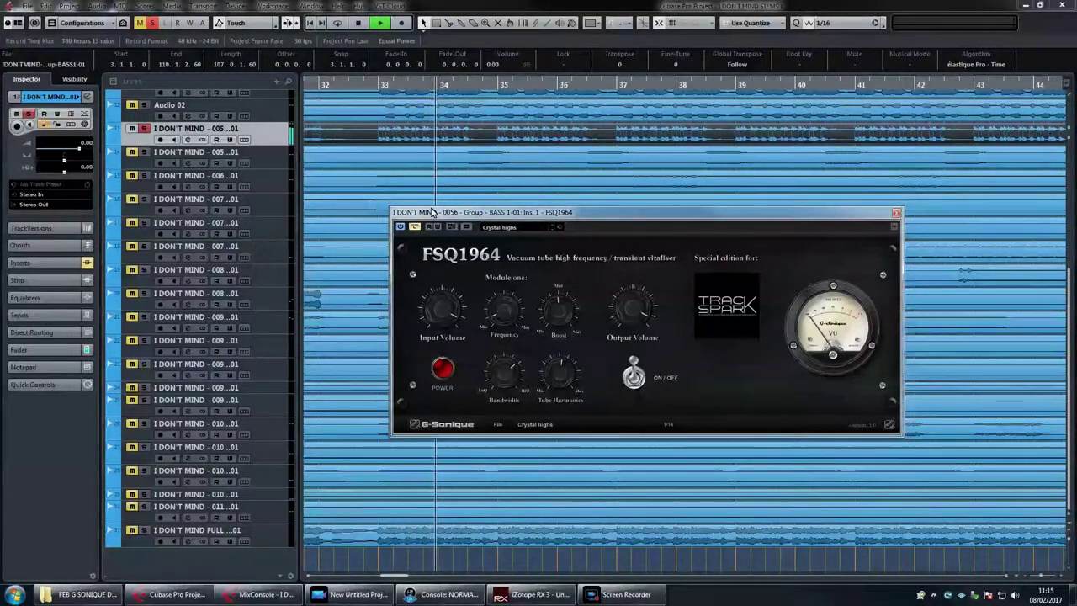
key(space)
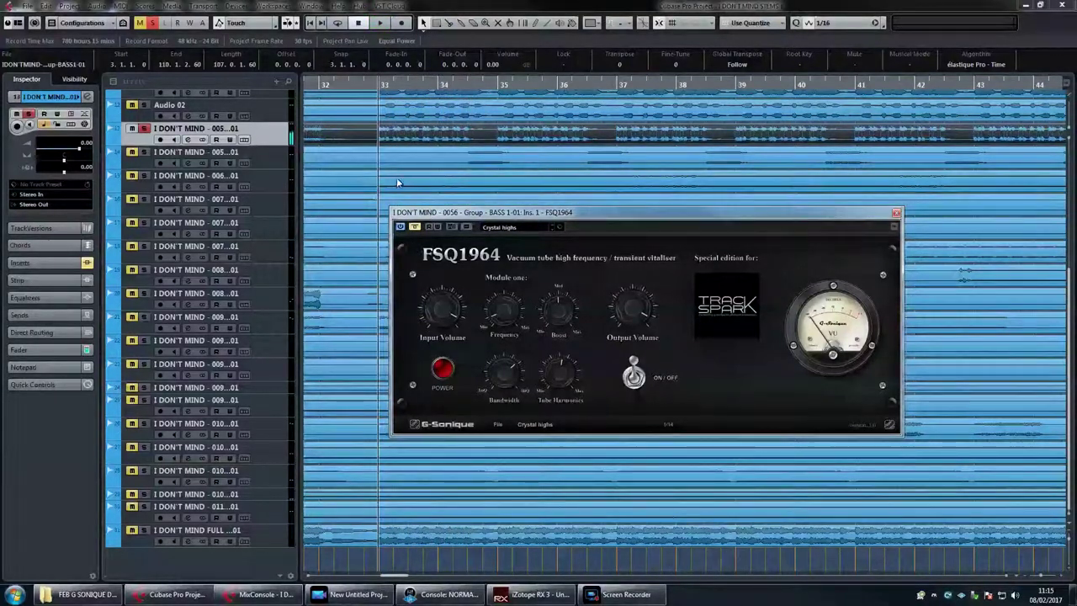
click(415, 227)
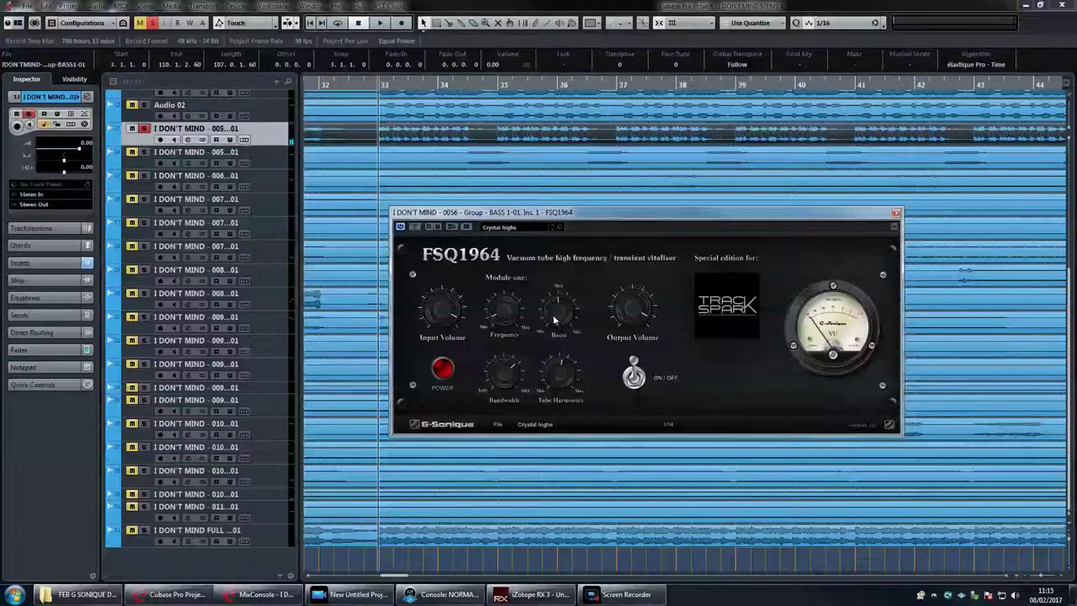
key(space)
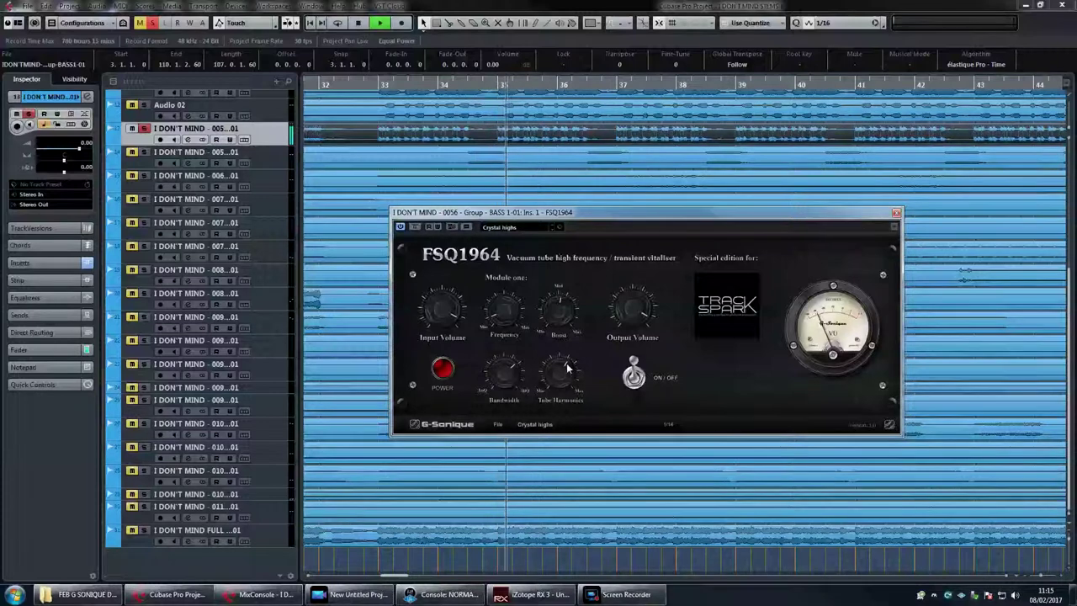
key(space)
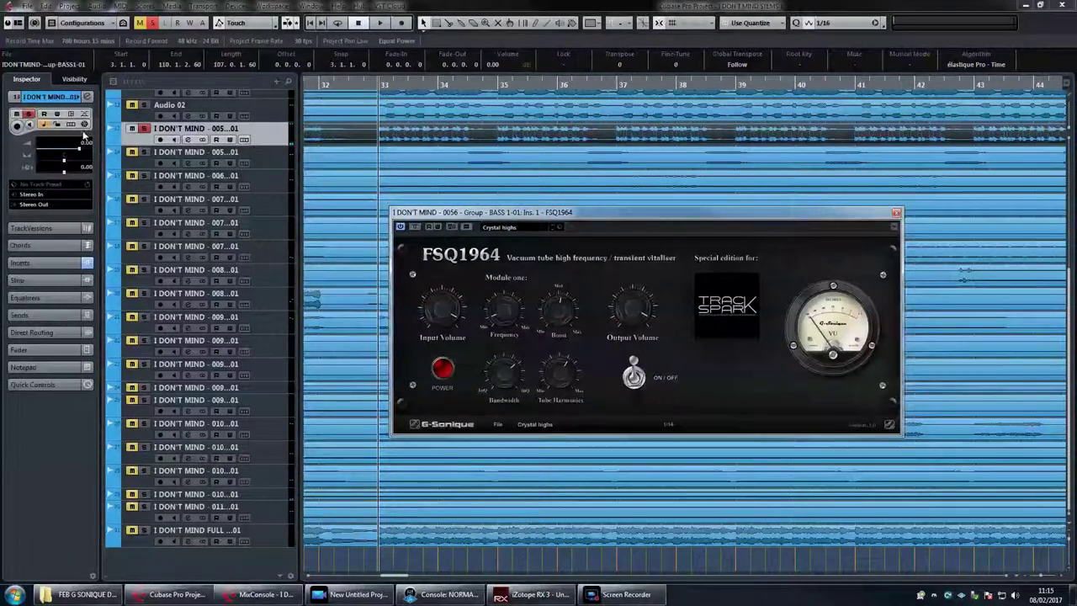
Unsolo the BASS 1 group and stop playback back at bar 33.
click(184, 128)
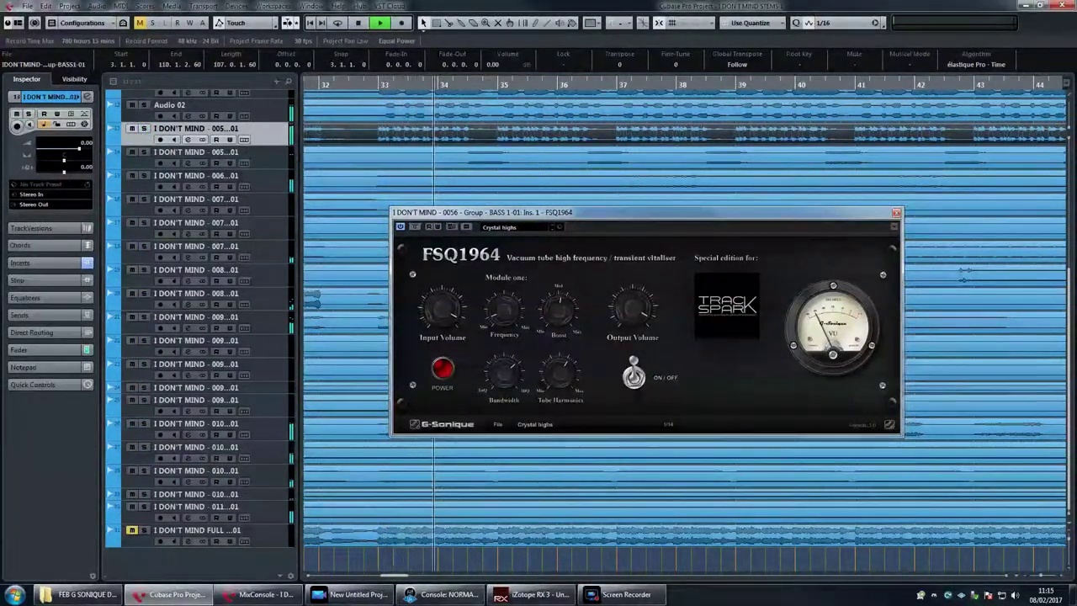
click(654, 257)
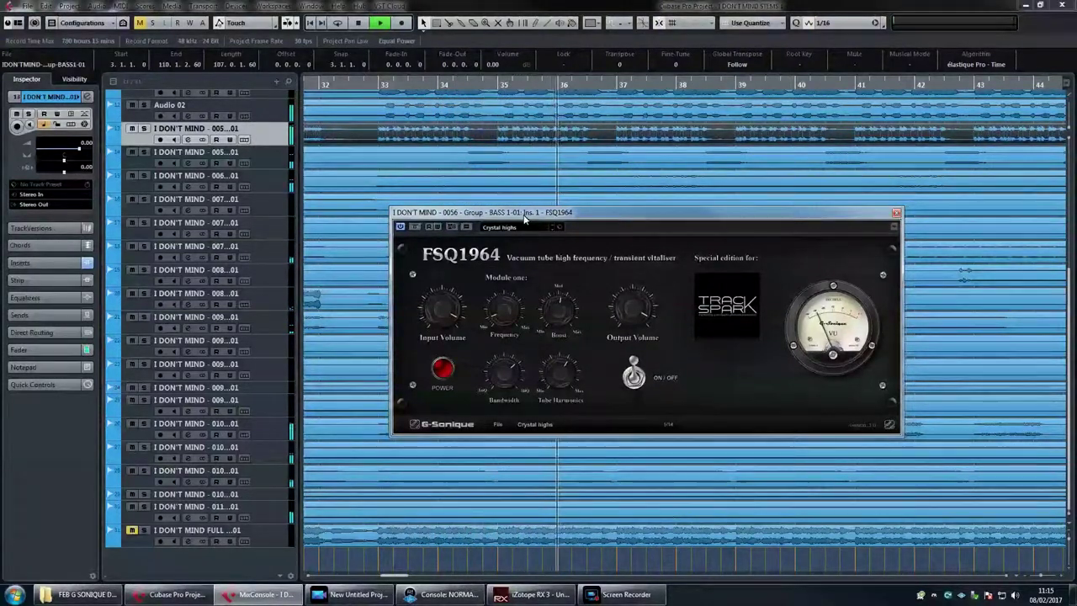
key(space)
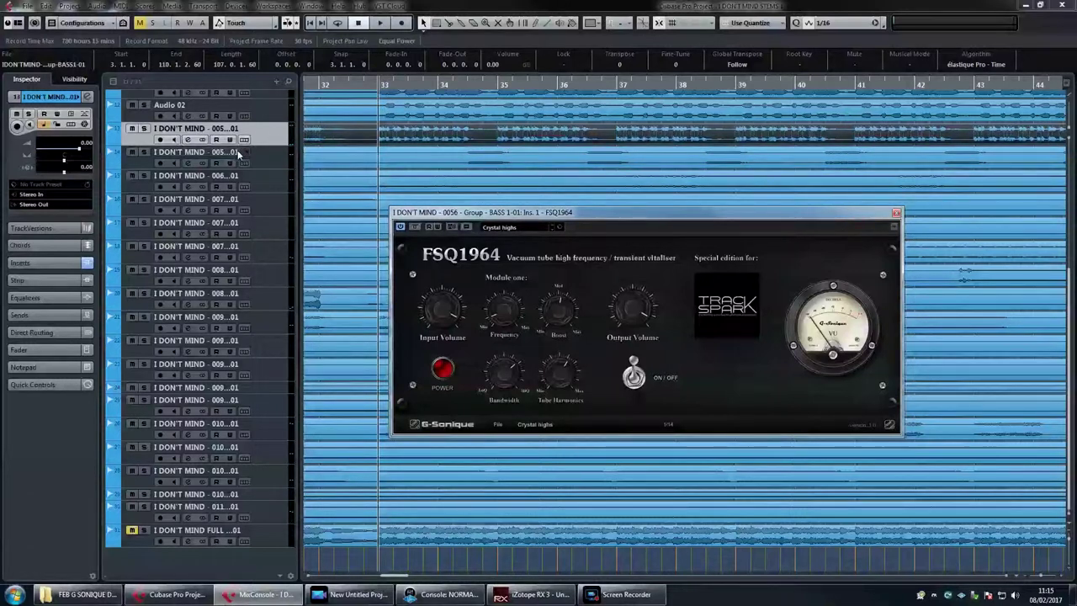
A/B the vitaliser bypassed and active while playing the full mix from bar 33.
click(415, 229)
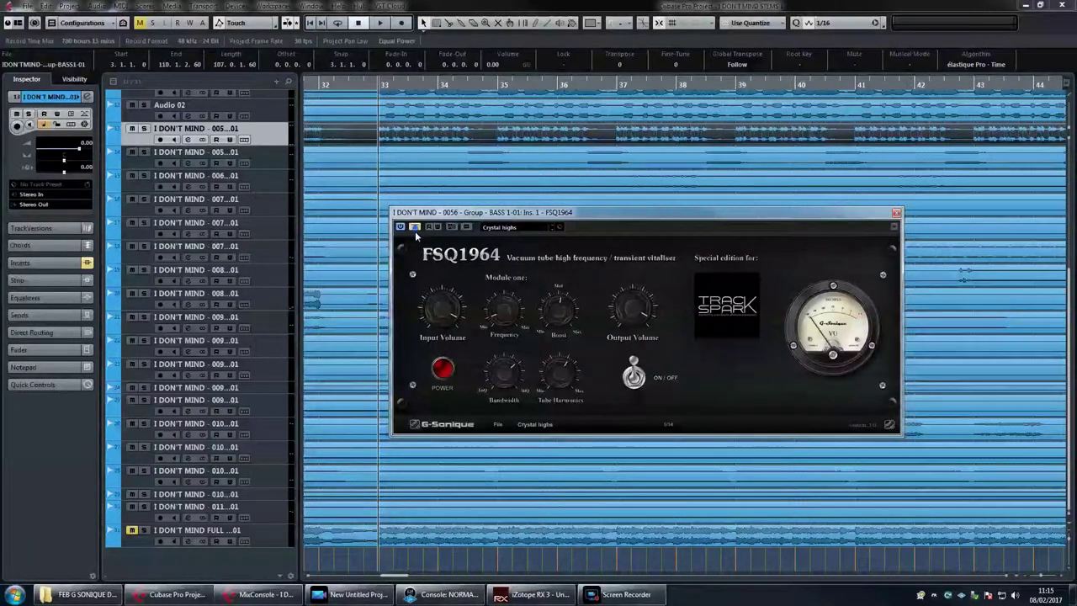
key(space)
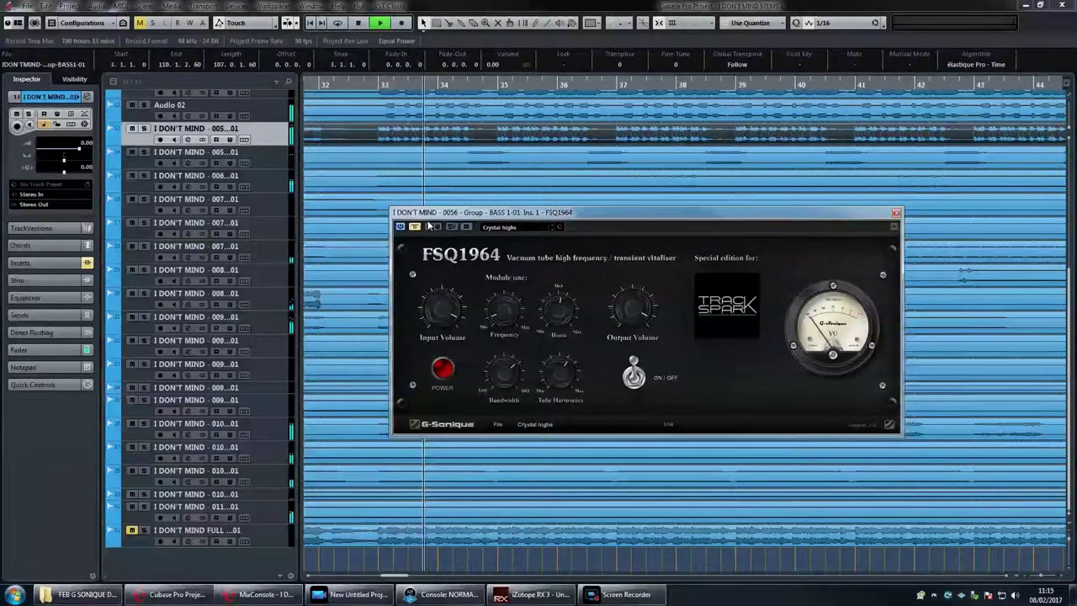
key(space)
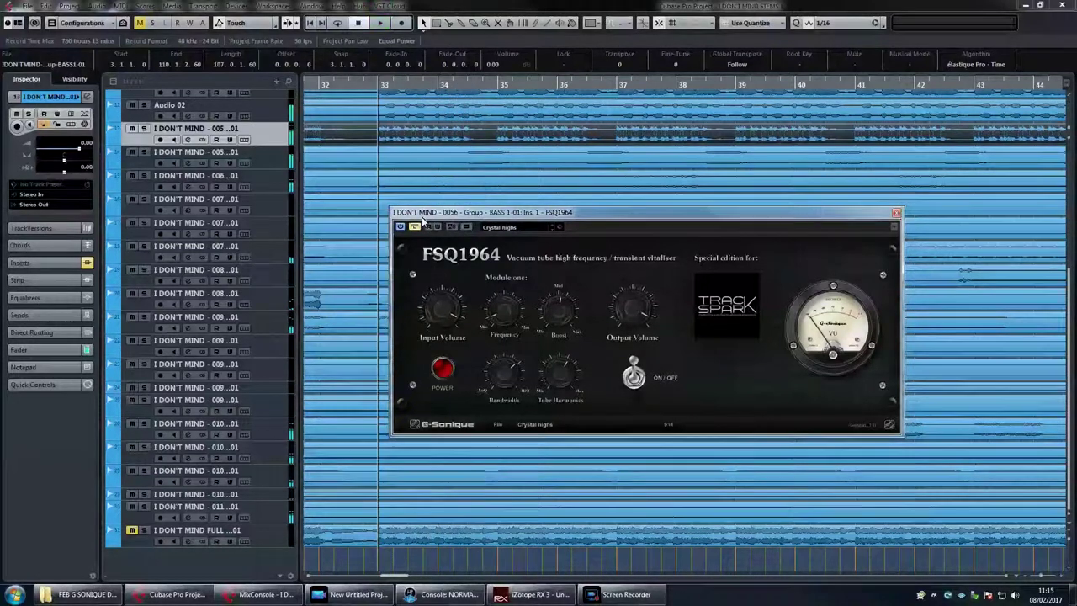
key(space)
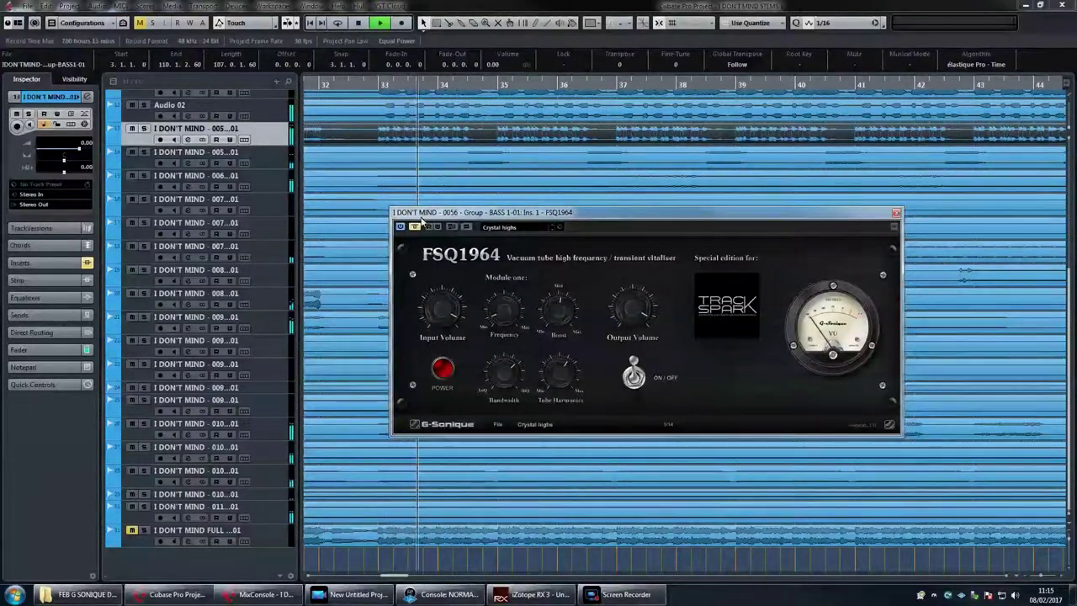
key(space)
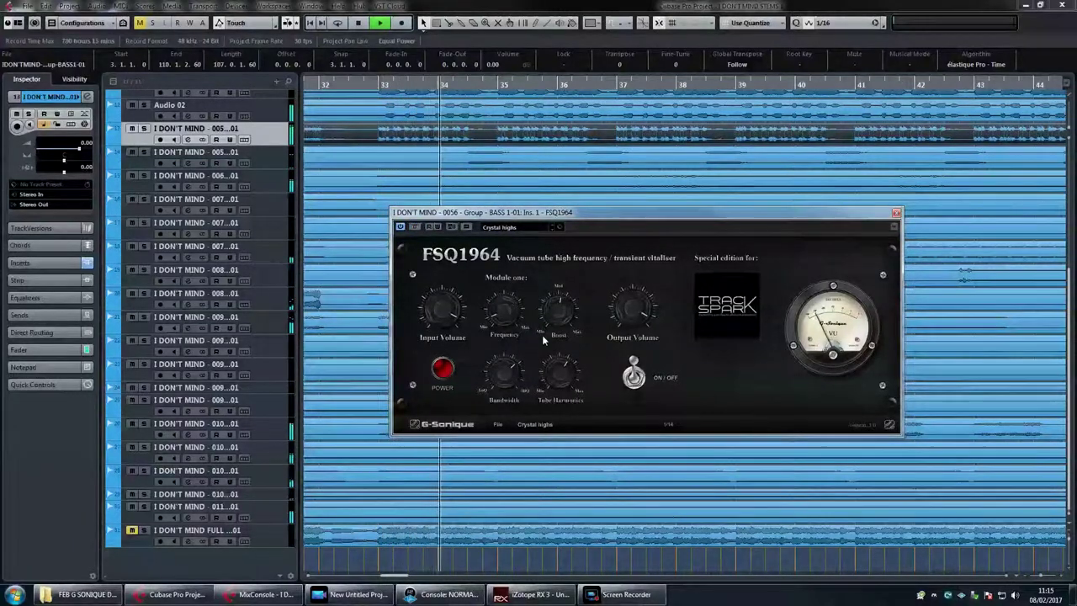
key(space)
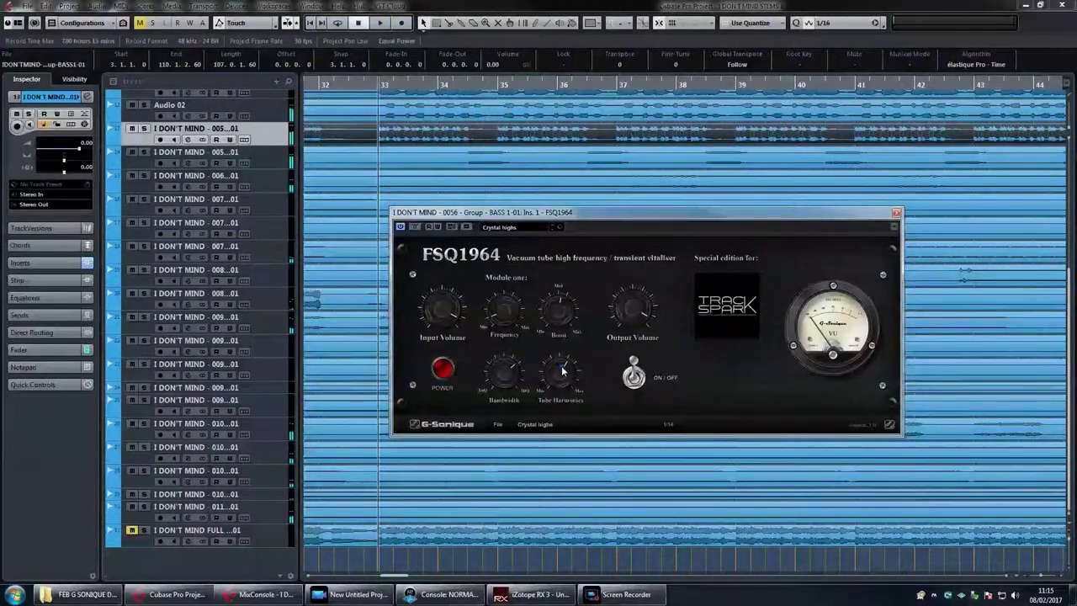
click(569, 315)
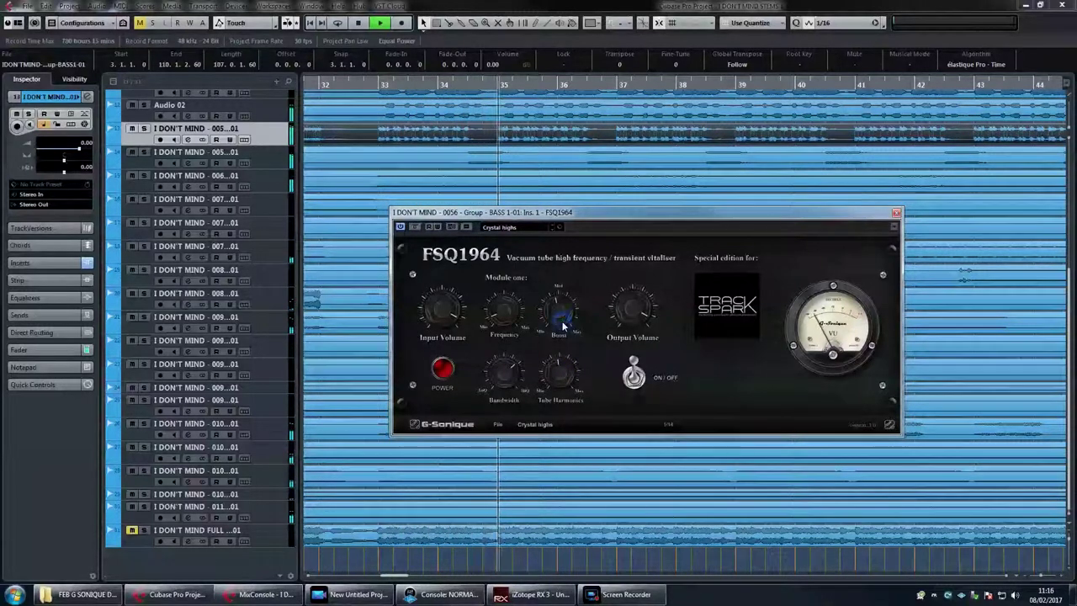
click(415, 228)
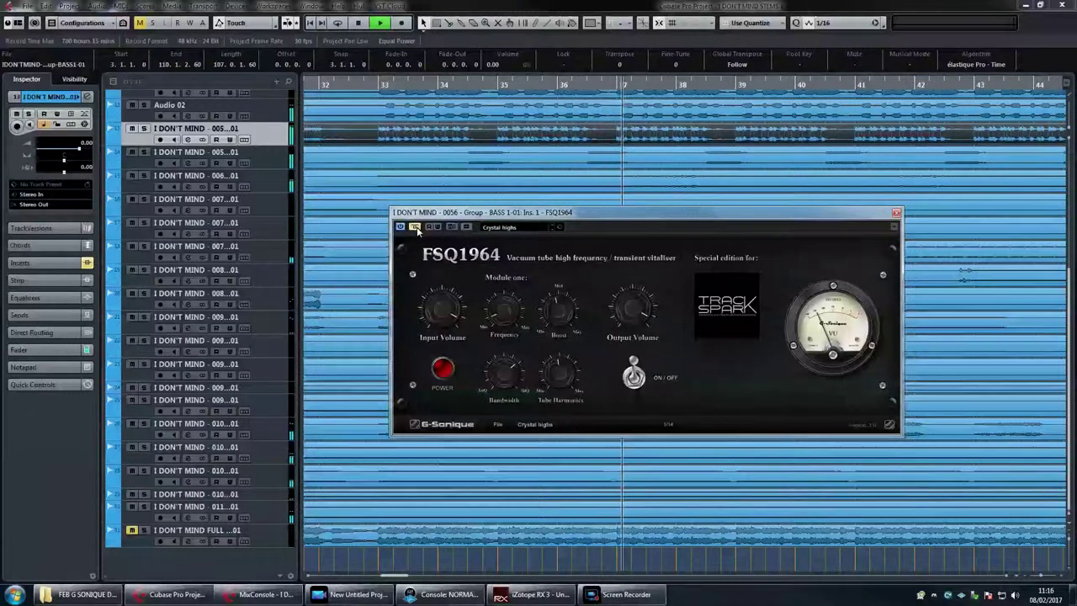
click(415, 227)
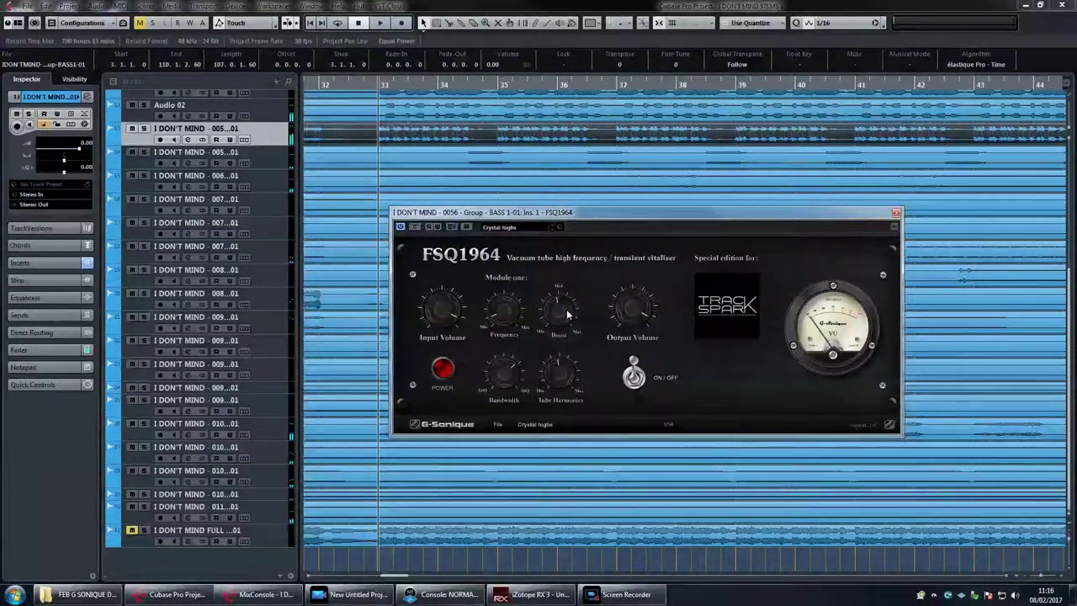
key(space)
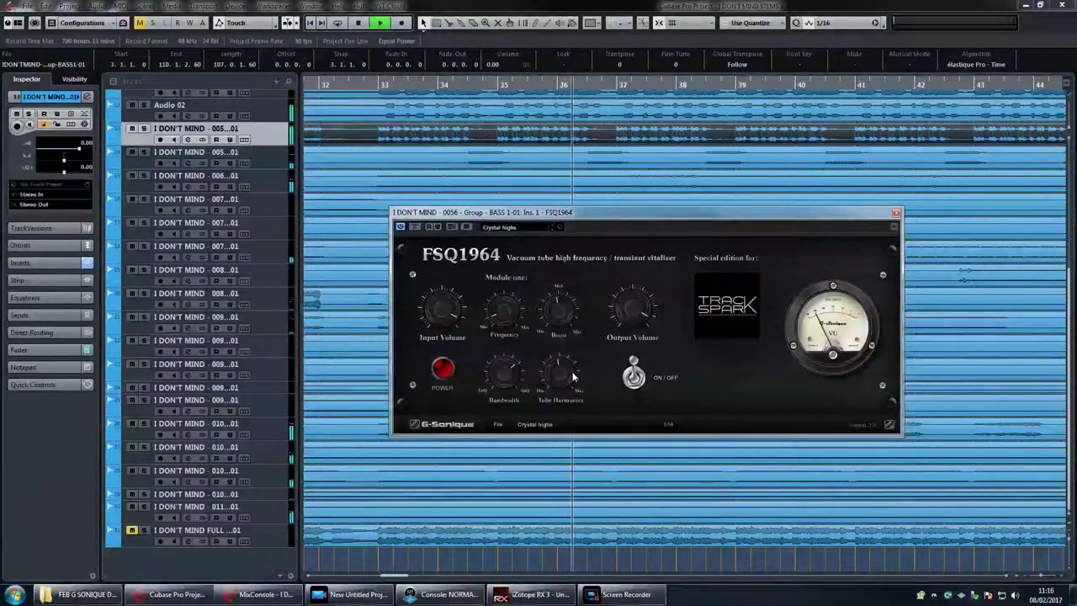
key(space)
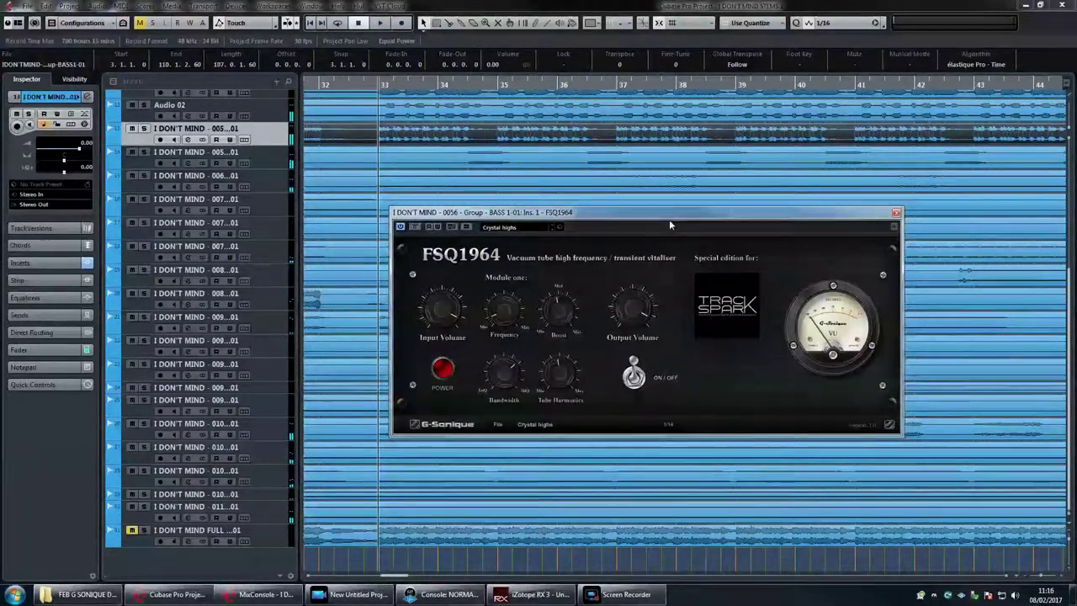
Move the FSQ1964 window slightly higher over the project.
drag(669, 215, 665, 201)
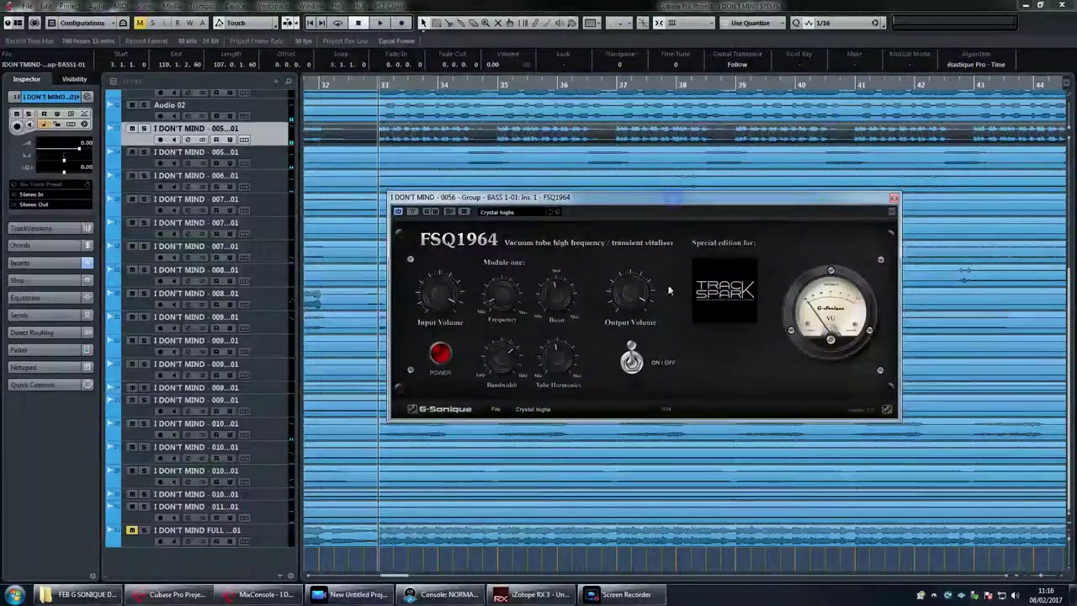